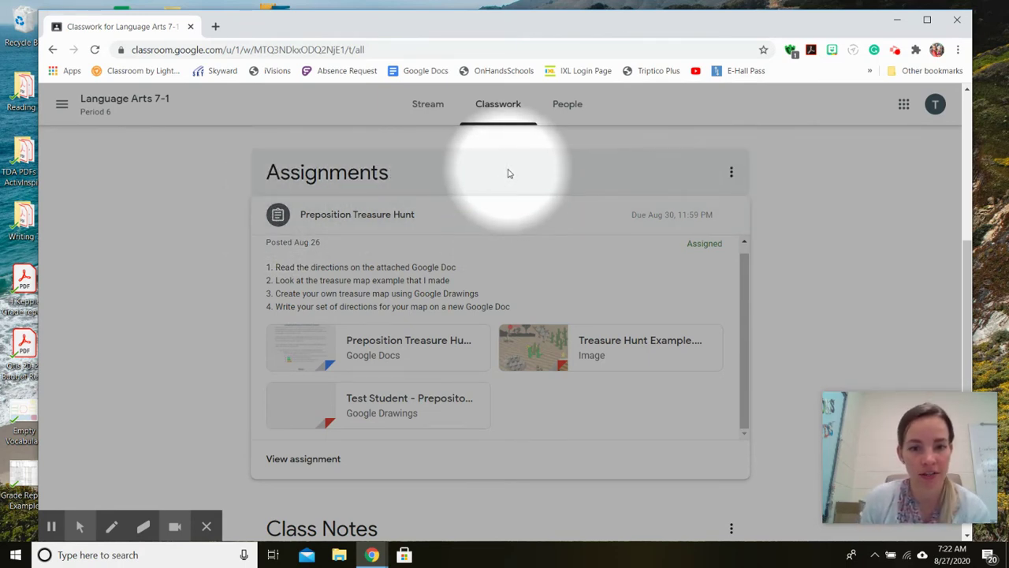
# Read the attached Preposition Treasure Hunt directions document through to its rubric, then return to the class's assignments.
pyautogui.click(371, 343)
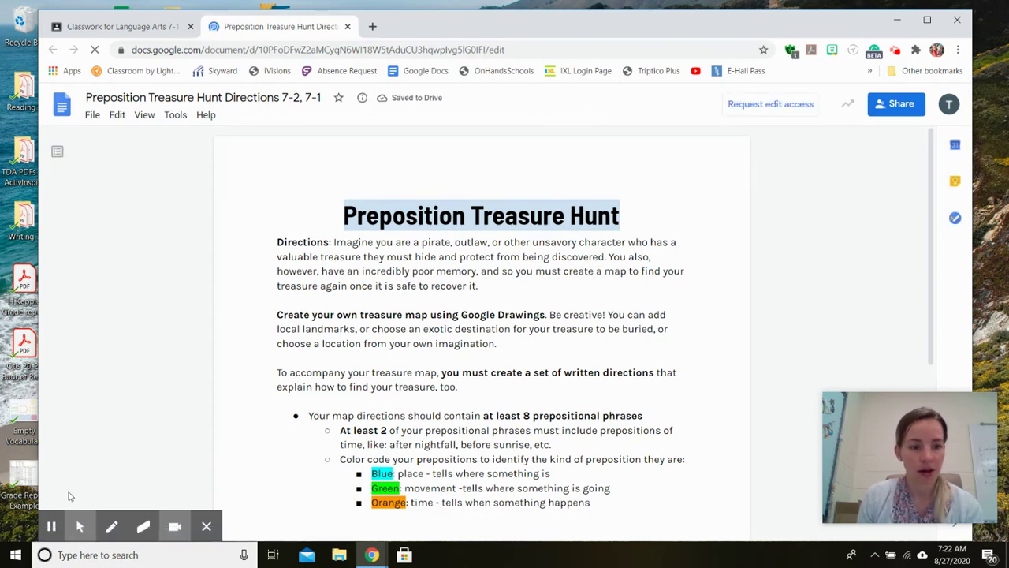
pyautogui.click(87, 525)
pyautogui.click(53, 497)
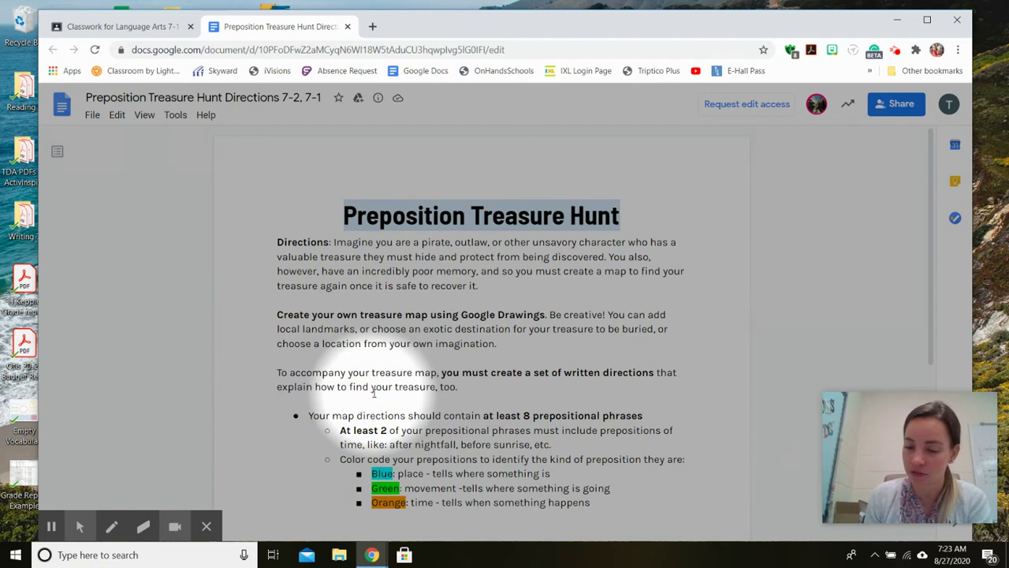
pyautogui.scroll(-1, 370, 391)
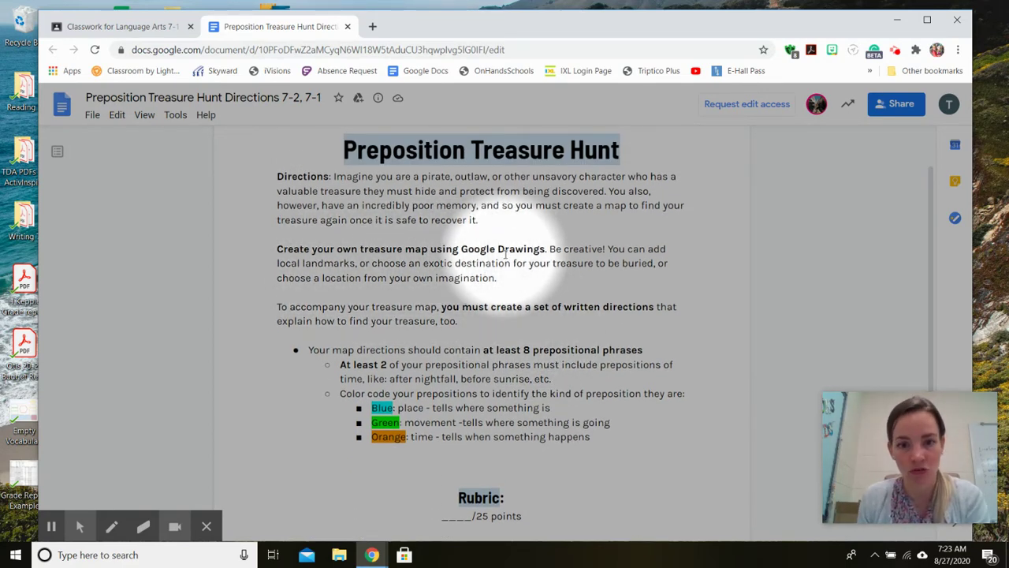
pyautogui.scroll(-5, 509, 254)
pyautogui.scroll(1, 493, 307)
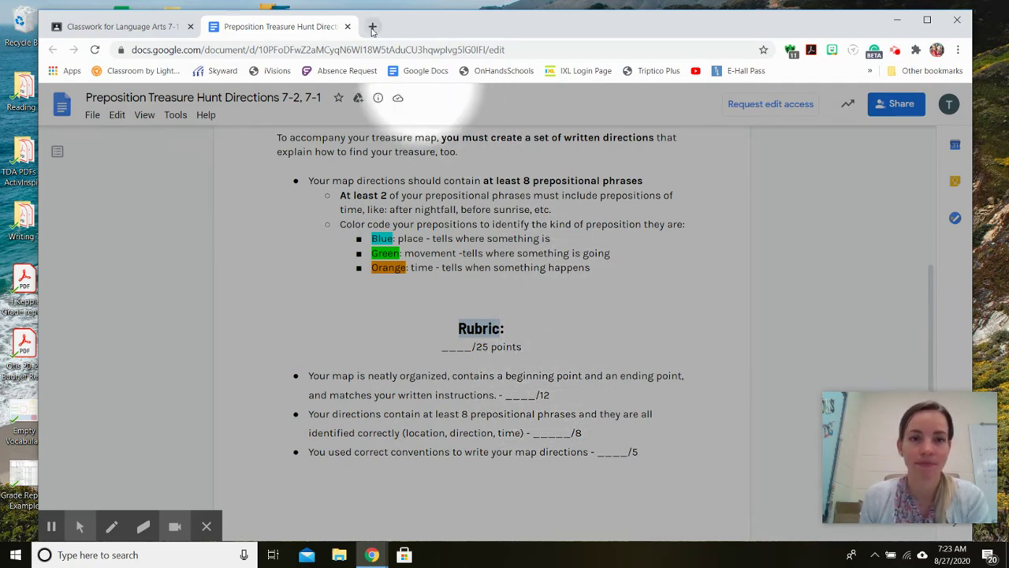
pyautogui.click(348, 27)
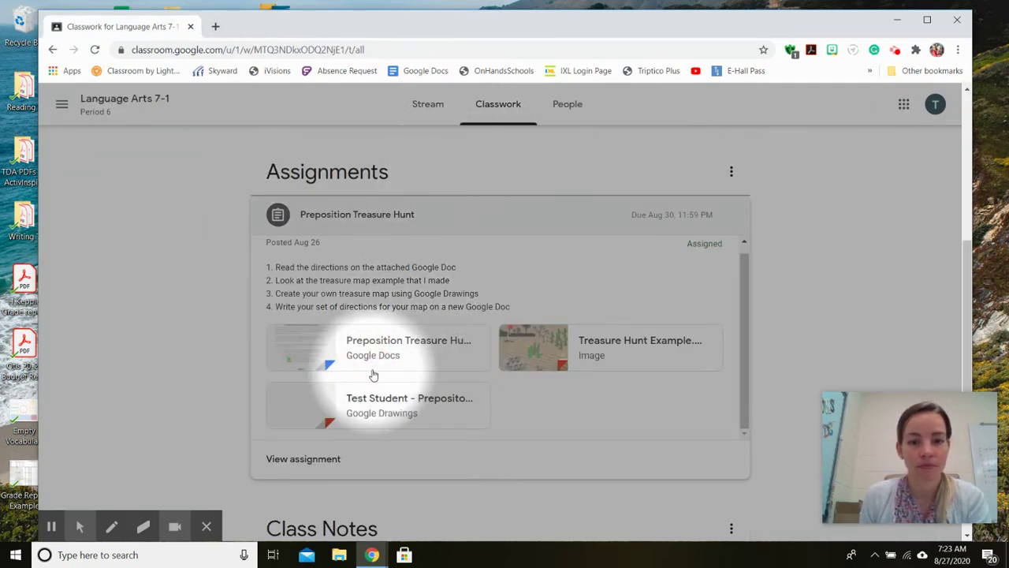
# View the attached treasure hunt example image and return to the assignment.
pyautogui.click(522, 354)
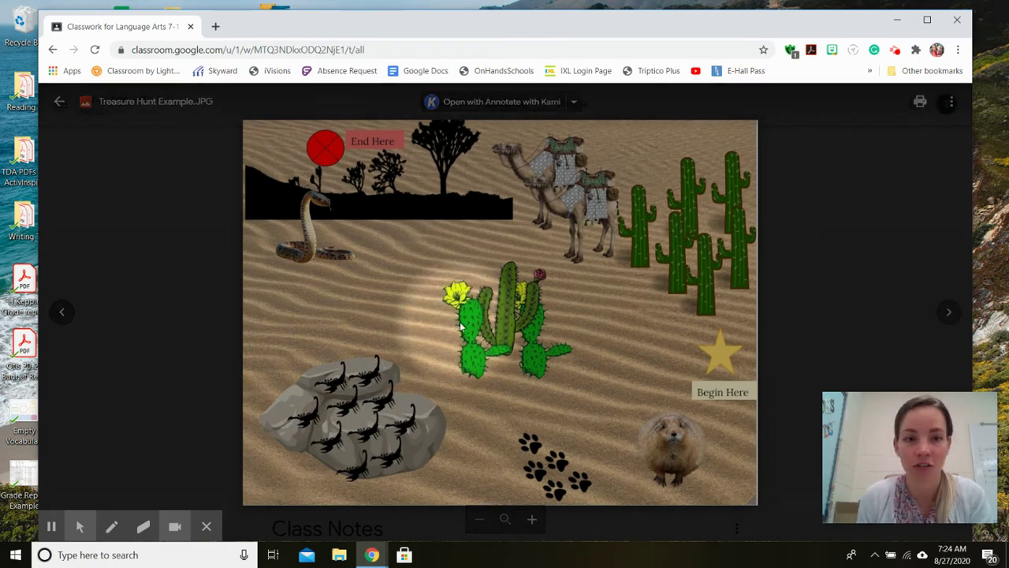
pyautogui.click(59, 101)
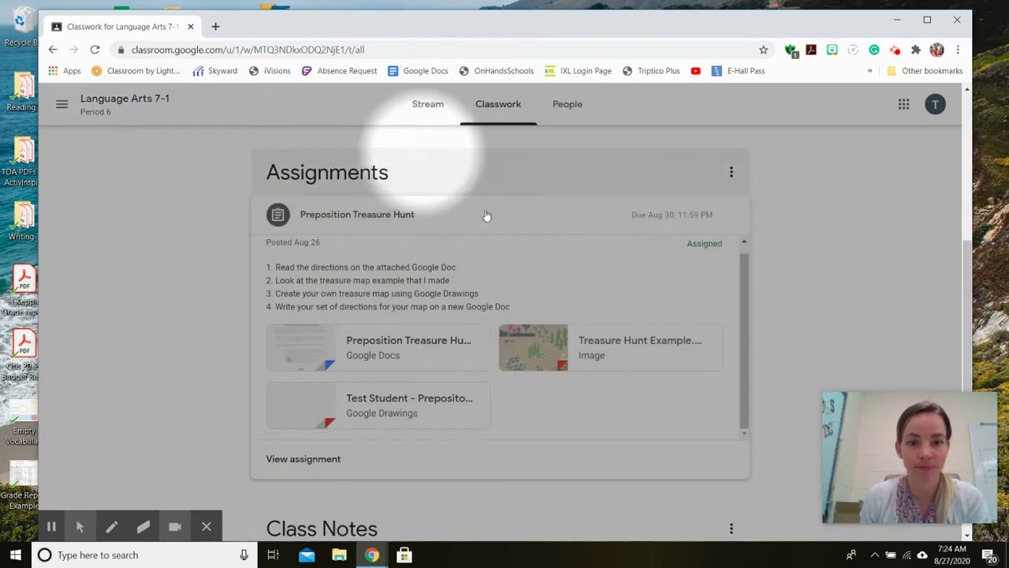
# Open the assignment's Google Drawings map file and search web images for "coral reef".
pyautogui.click(421, 409)
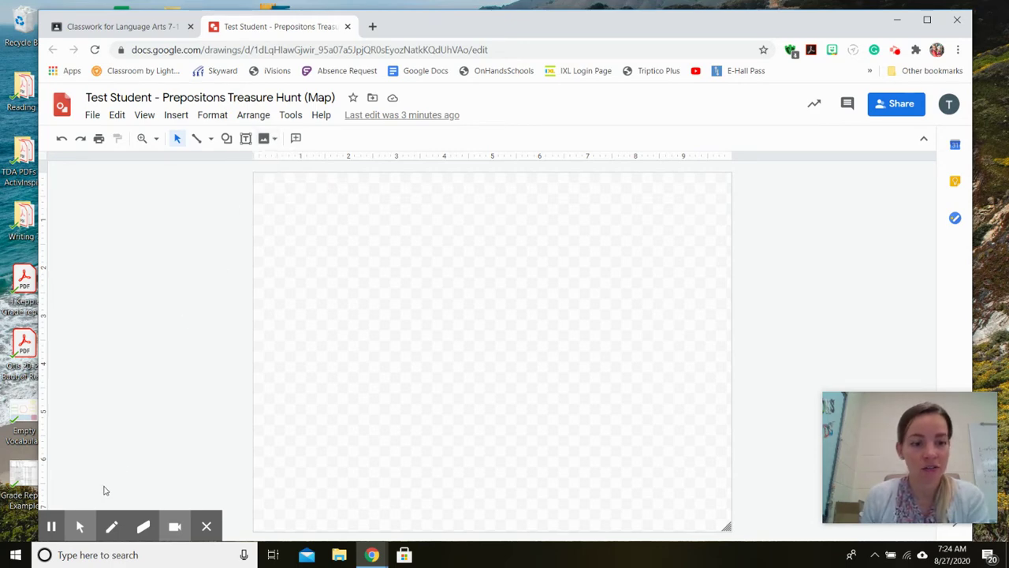
pyautogui.click(54, 495)
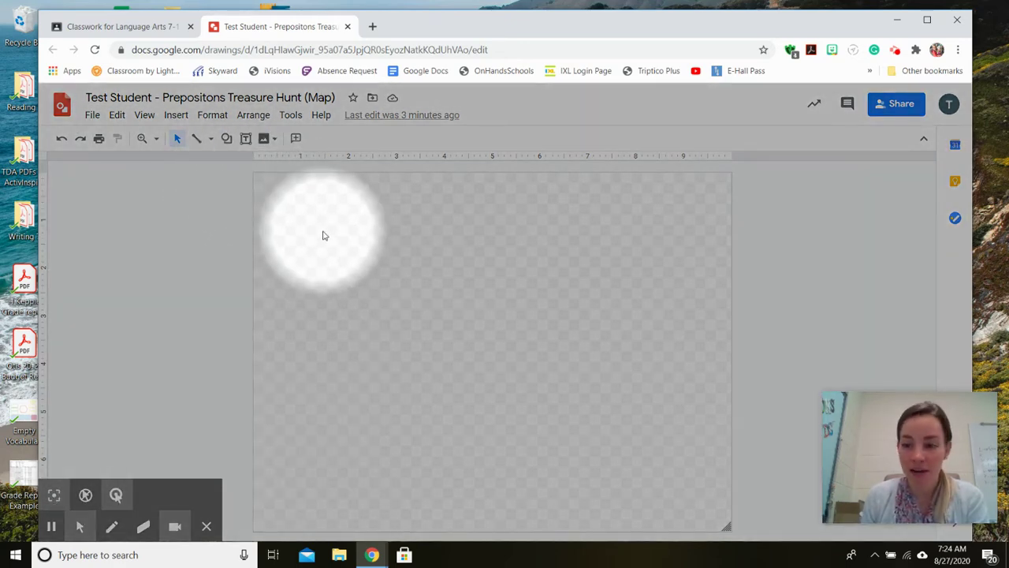
pyautogui.click(275, 142)
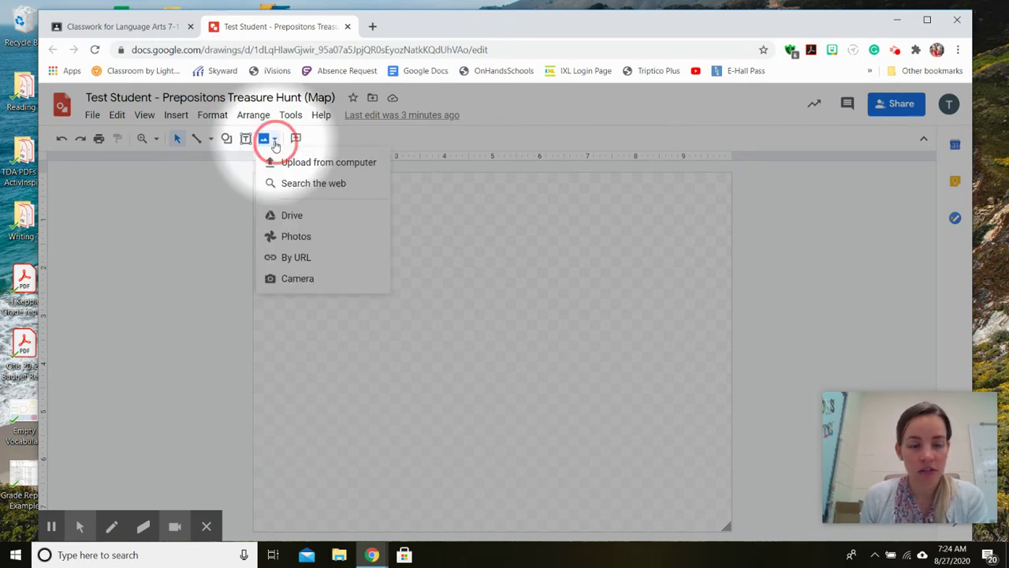
pyautogui.click(286, 186)
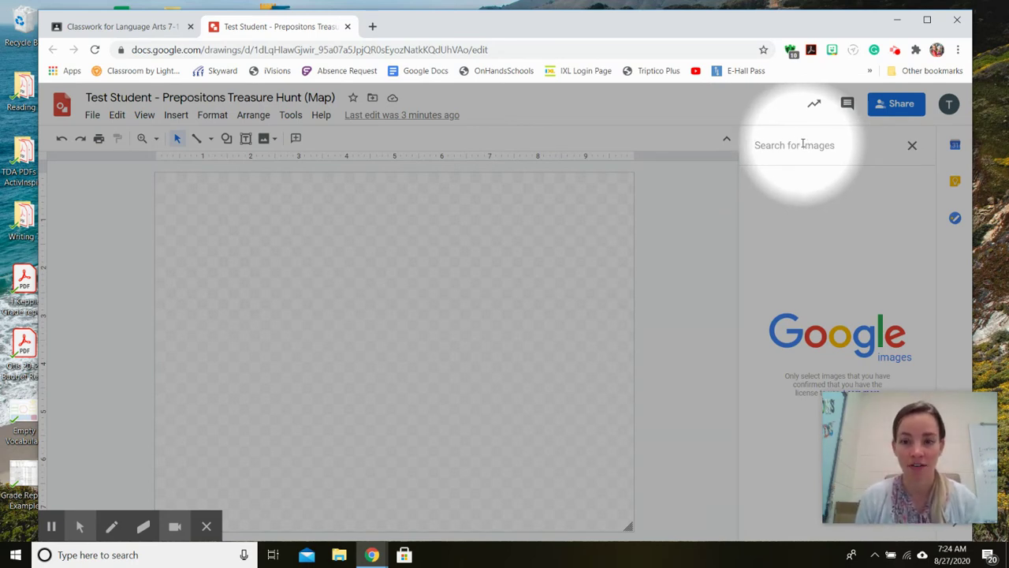
pyautogui.write('coral r')
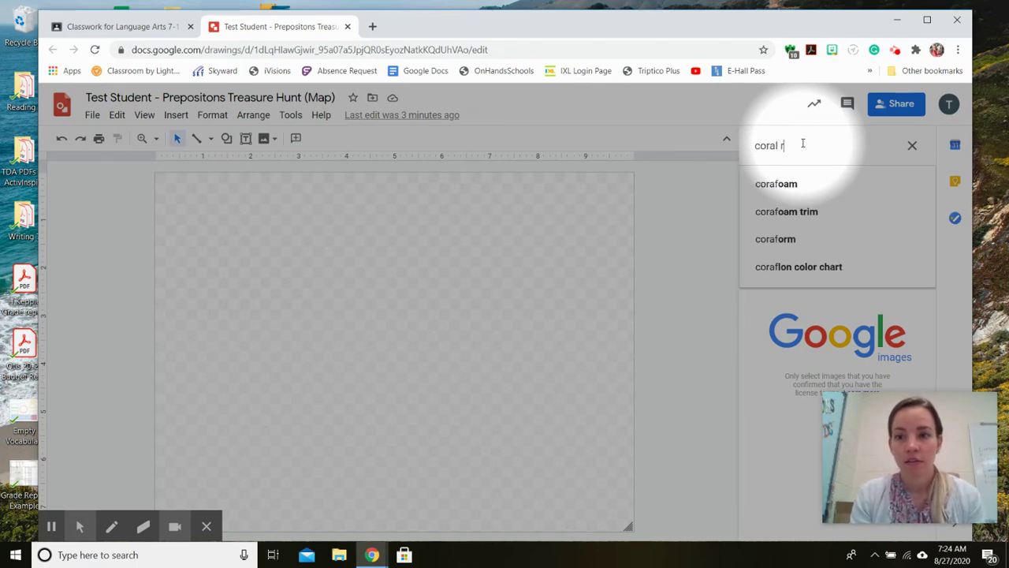
pyautogui.write('eef')
pyautogui.press('Return')
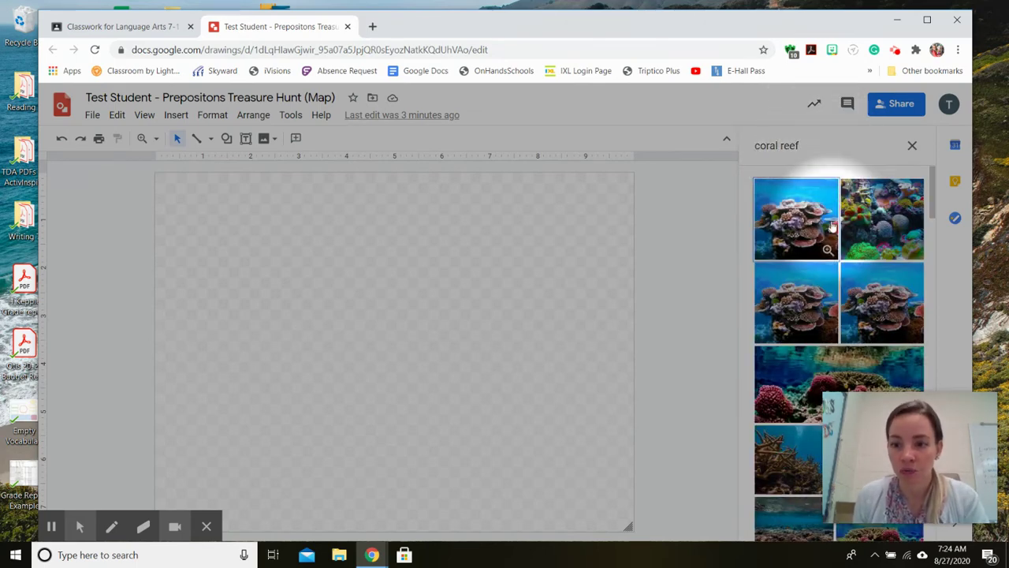
# Insert the teal coral reef photo with the green brain coral and stretch it to cover the whole canvas as the map background.
pyautogui.scroll(-5, 832, 233)
pyautogui.scroll(-8, 832, 234)
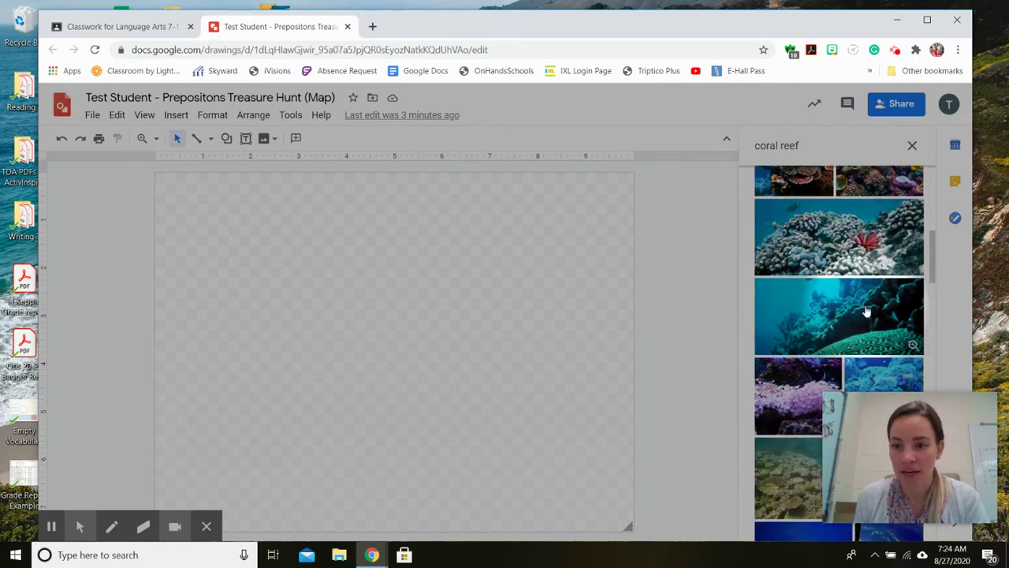
pyautogui.moveTo(868, 311); pyautogui.dragTo(354, 305)
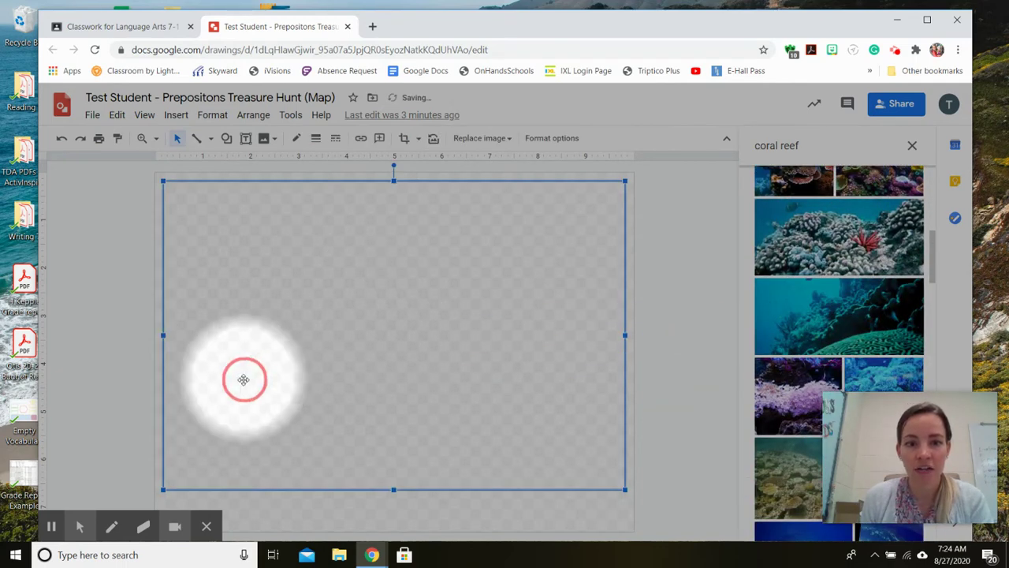
pyautogui.moveTo(163, 181); pyautogui.dragTo(156, 175)
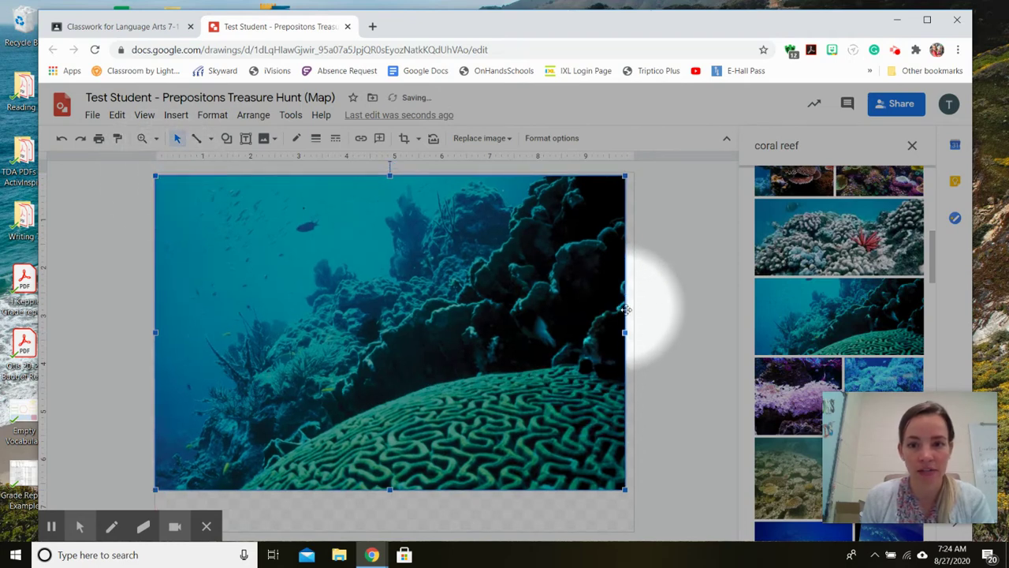
pyautogui.moveTo(626, 333); pyautogui.dragTo(634, 332)
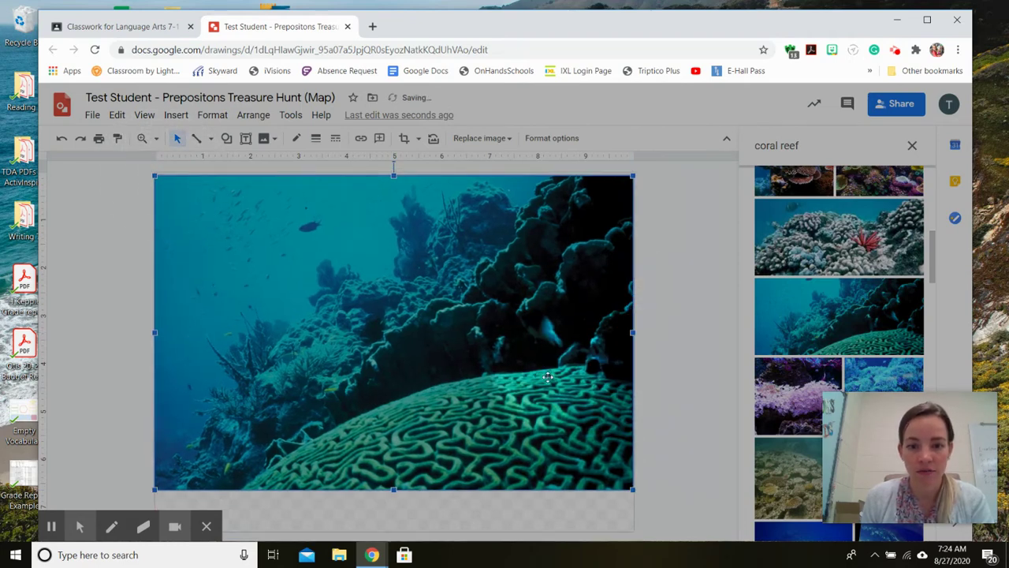
pyautogui.moveTo(394, 493); pyautogui.dragTo(401, 534)
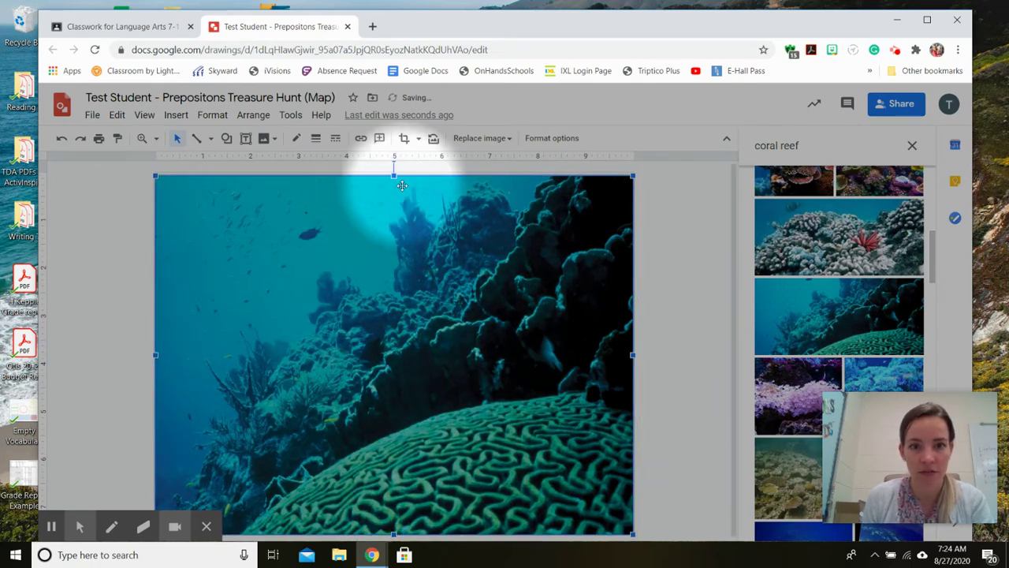
pyautogui.moveTo(394, 177); pyautogui.dragTo(394, 176)
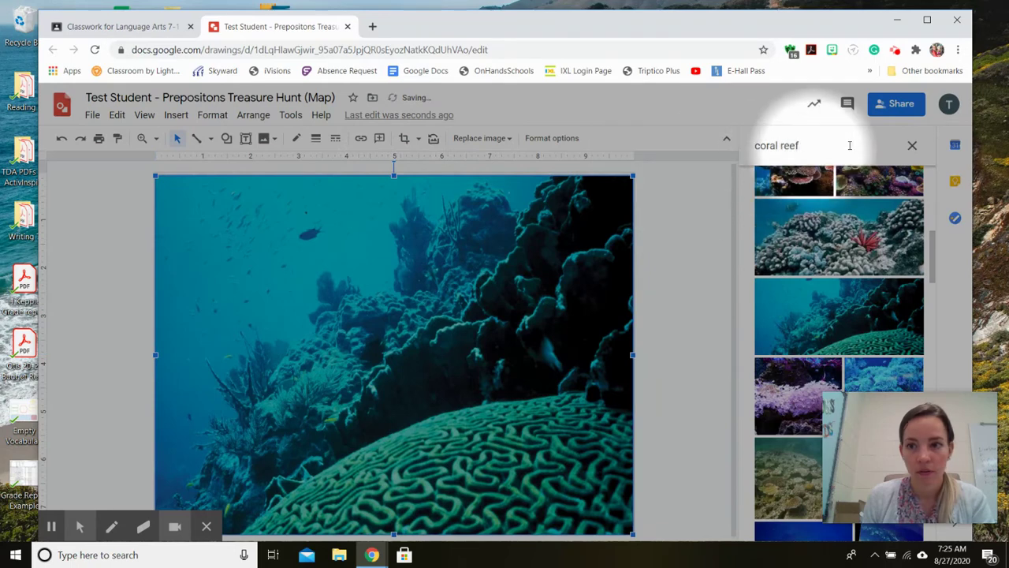
pyautogui.click(912, 145)
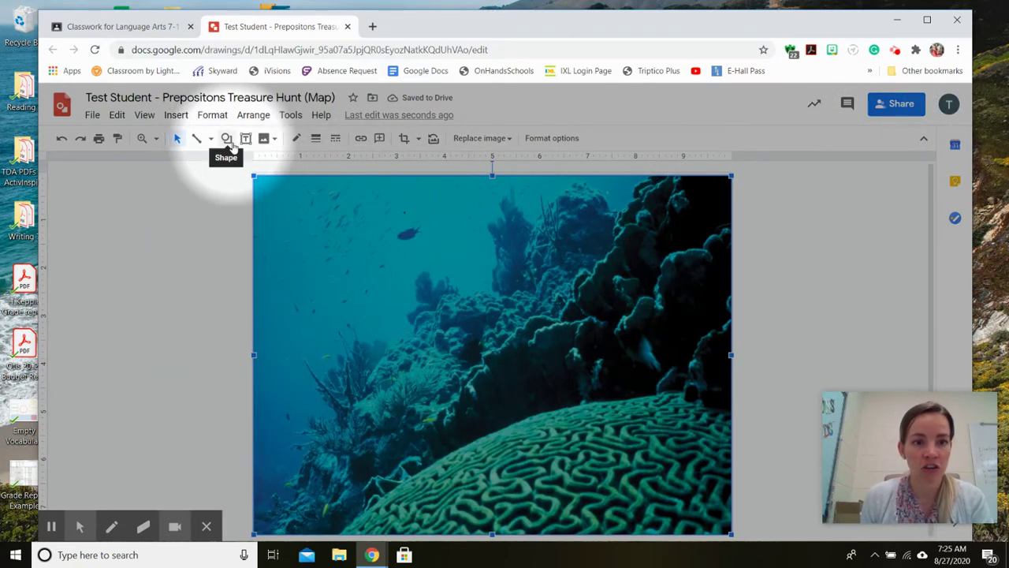
# Draw a small five-point star in the lower-left corner of the reef background and fill it yellow.
pyautogui.click(228, 141)
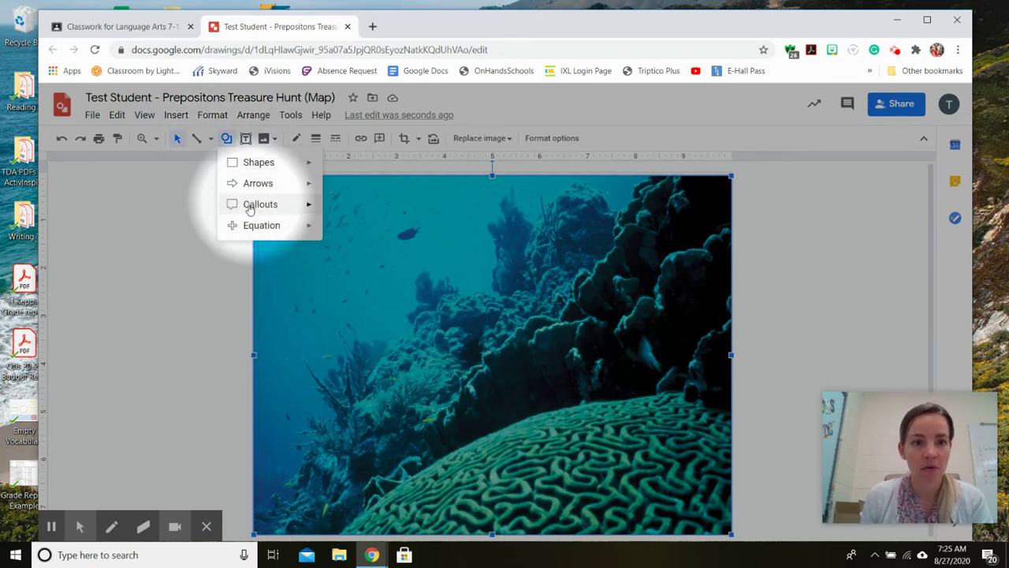
pyautogui.moveTo(244, 205)
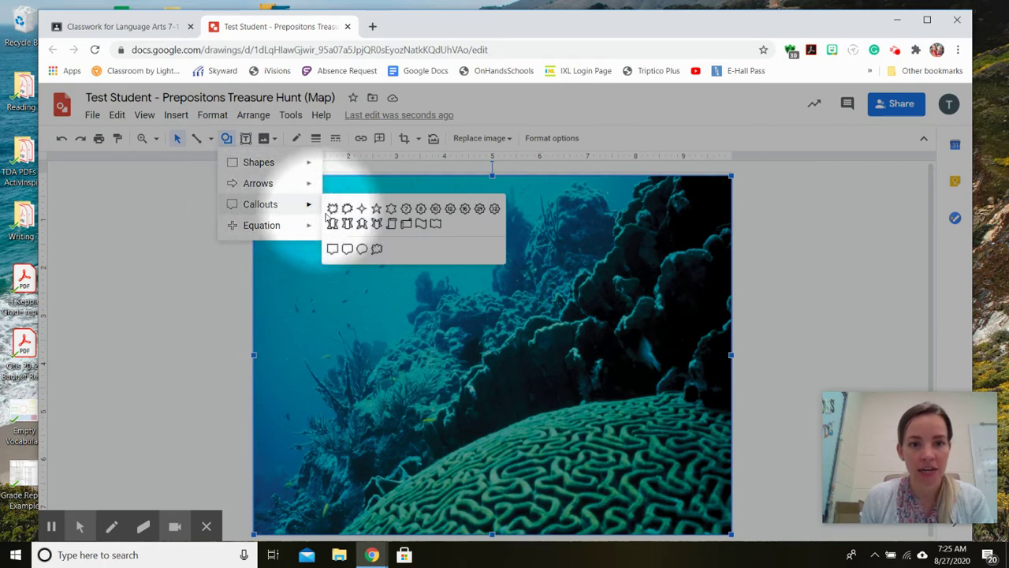
pyautogui.click(376, 209)
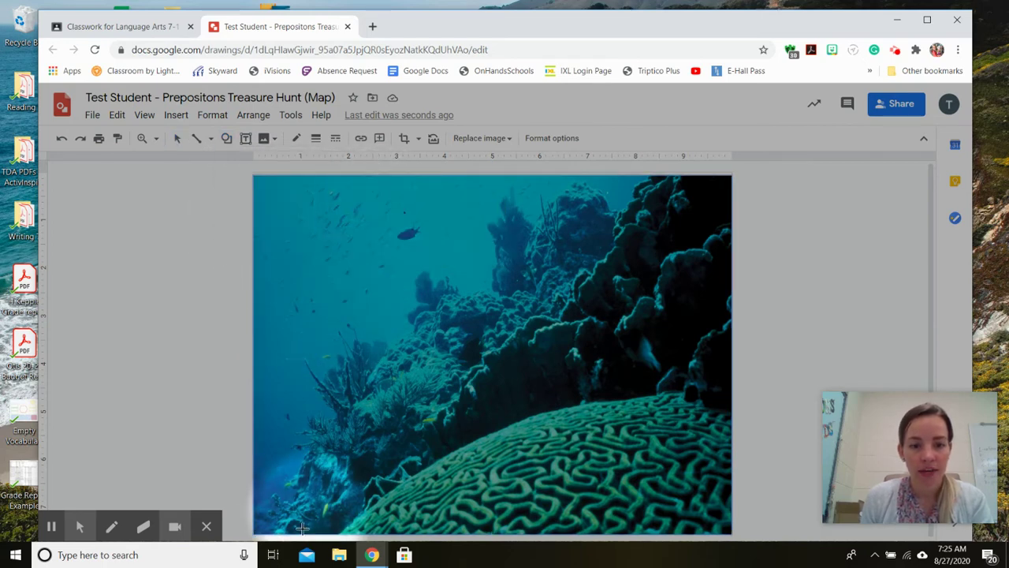
pyautogui.click(330, 523)
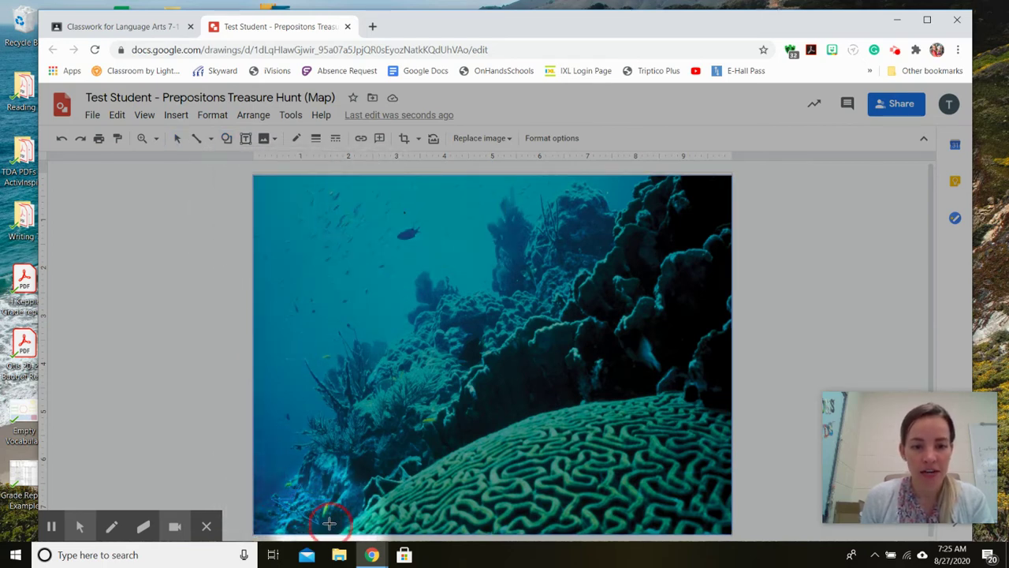
pyautogui.moveTo(333, 525); pyautogui.dragTo(284, 501)
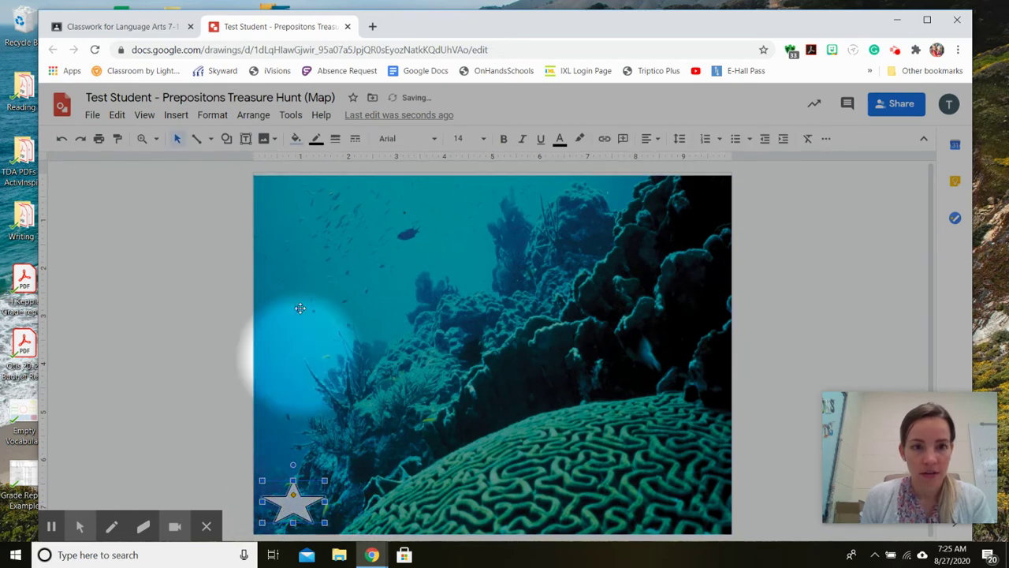
pyautogui.click(296, 138)
pyautogui.click(346, 225)
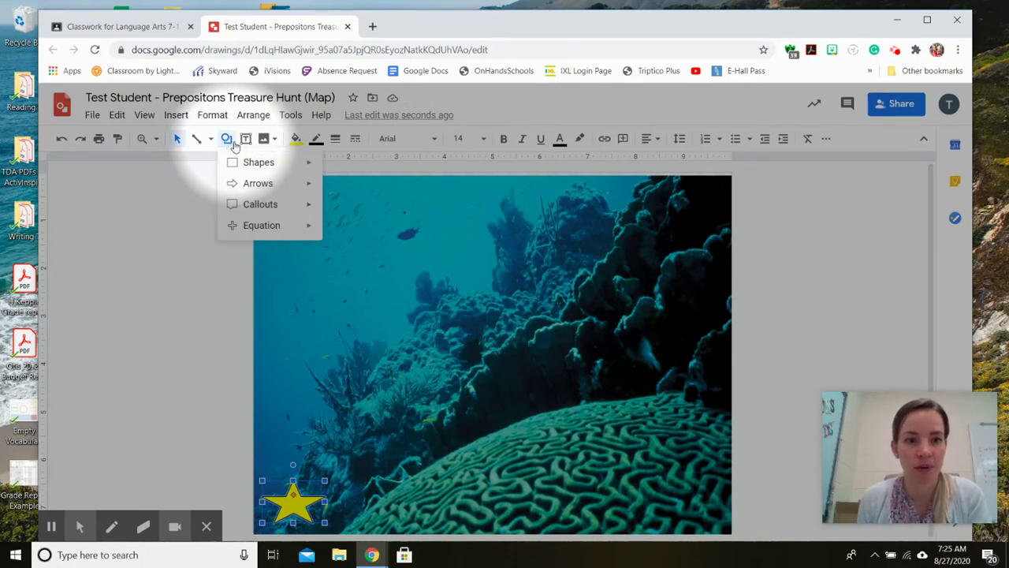
# Draw a small circle with an X inside it near the upper-right corner of the reef background.
pyautogui.moveTo(248, 172)
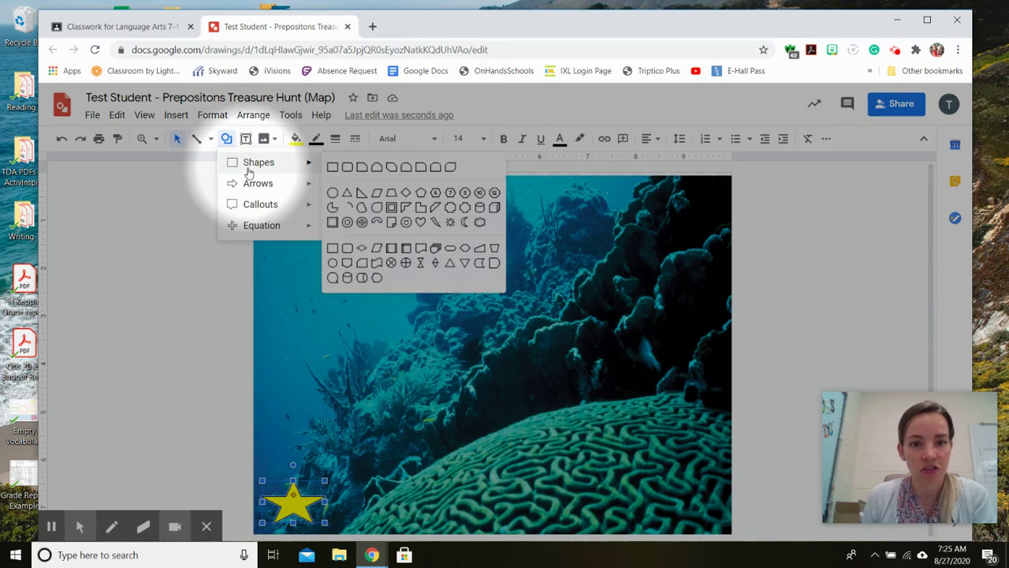
pyautogui.click(390, 263)
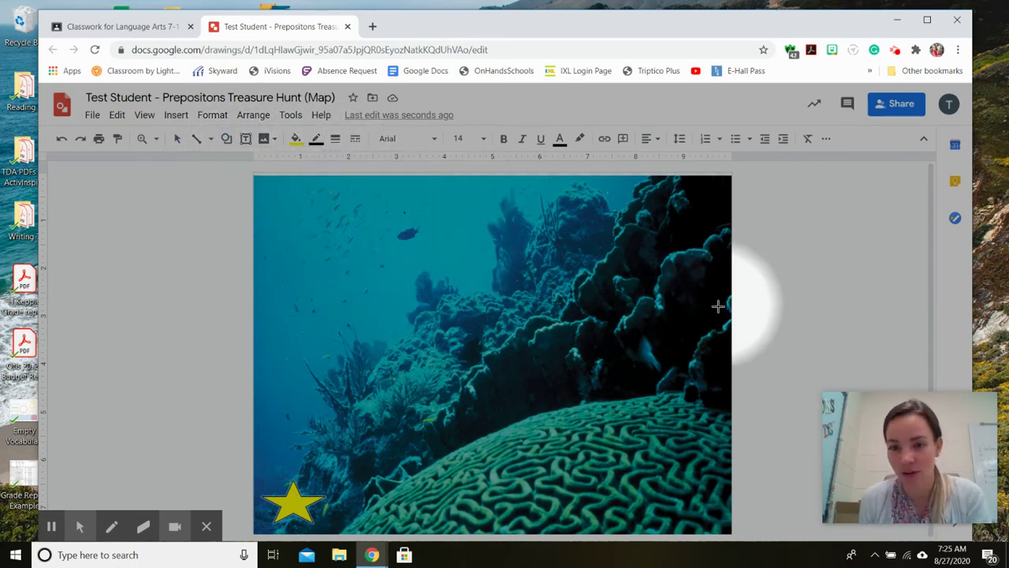
pyautogui.moveTo(670, 207); pyautogui.dragTo(714, 250)
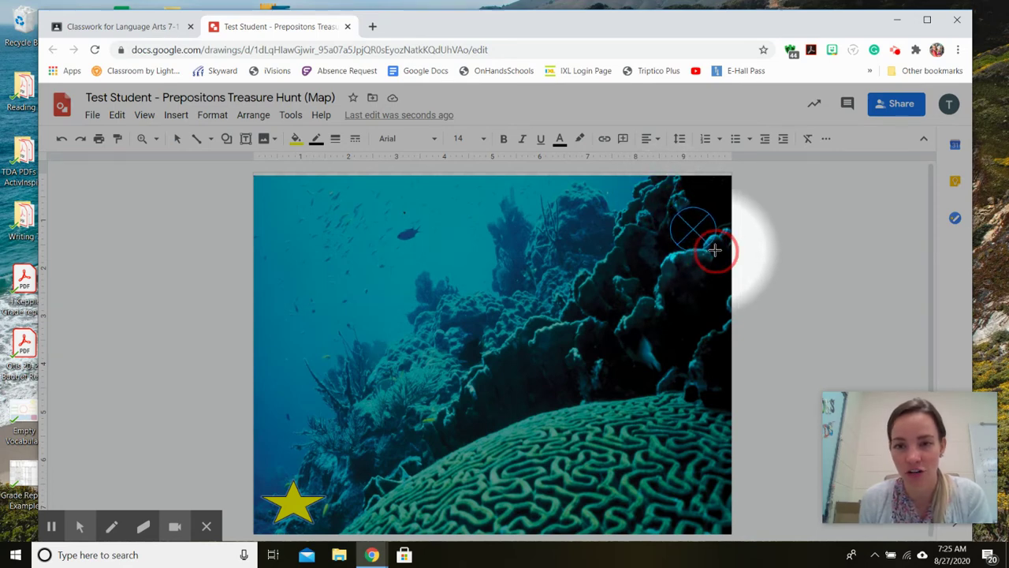